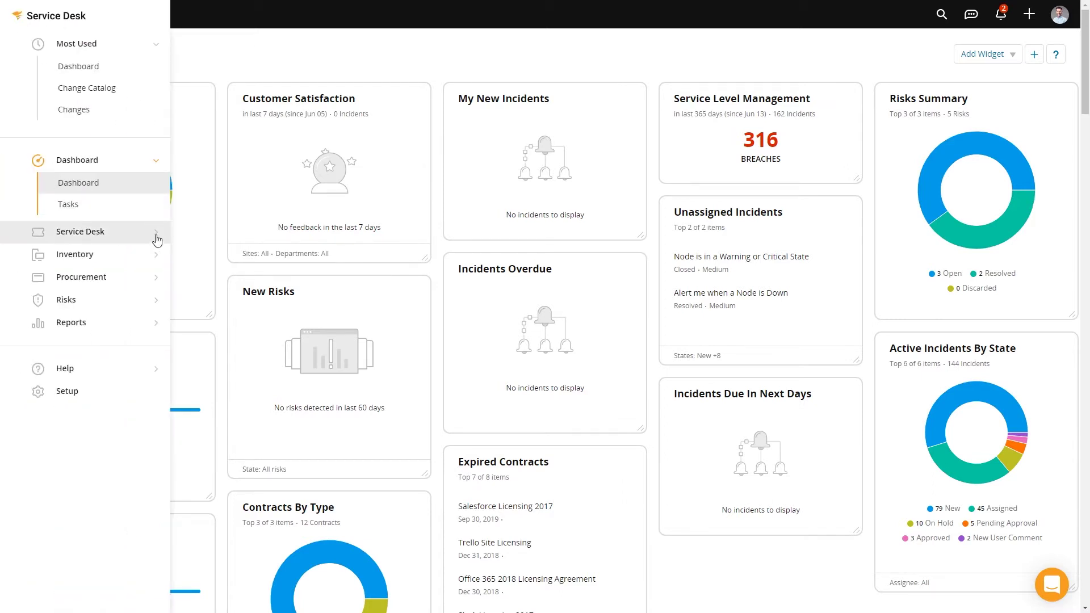
Go to Service Desk's Change Catalog and start a new catalog item
click(157, 239)
click(103, 324)
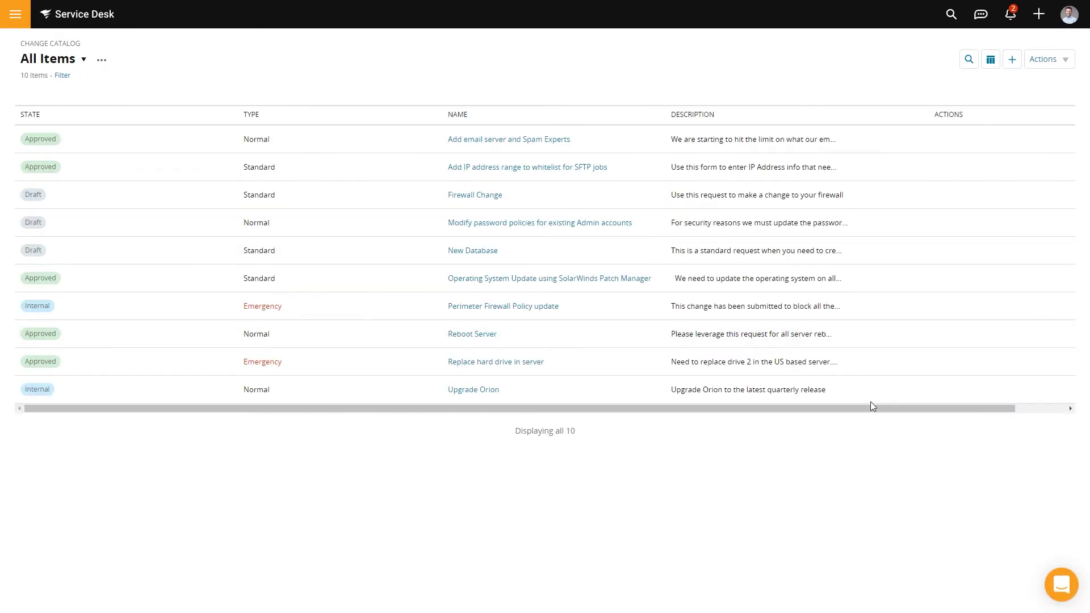
click(1013, 65)
text(Upgrade Router Fi)
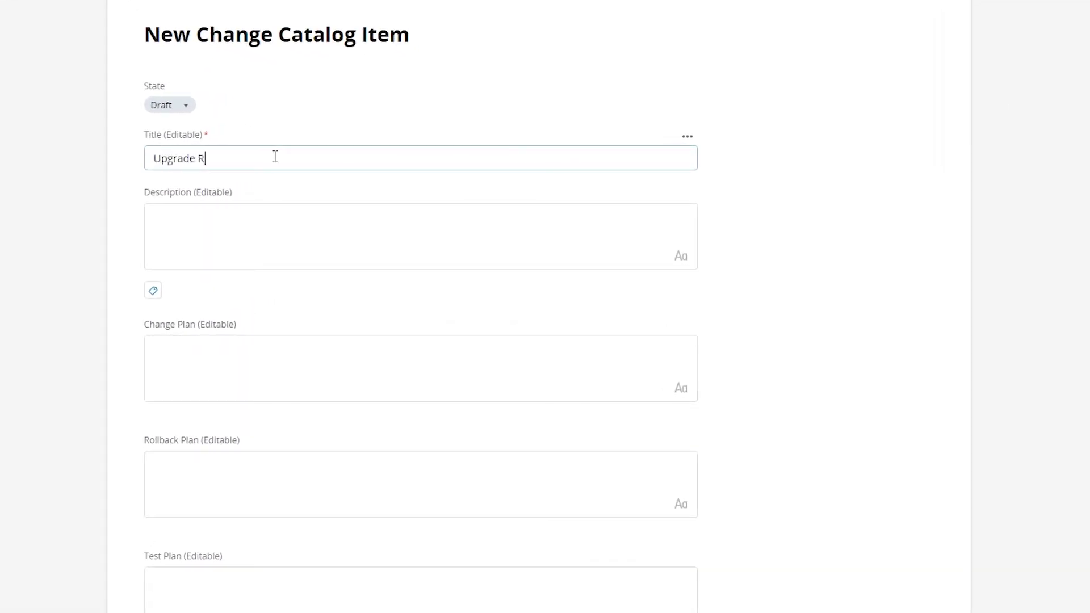
Title the item 'Upgrade Router Firmware' and begin its upgrade description
text(rmware)
key(Tab)
text(Up)
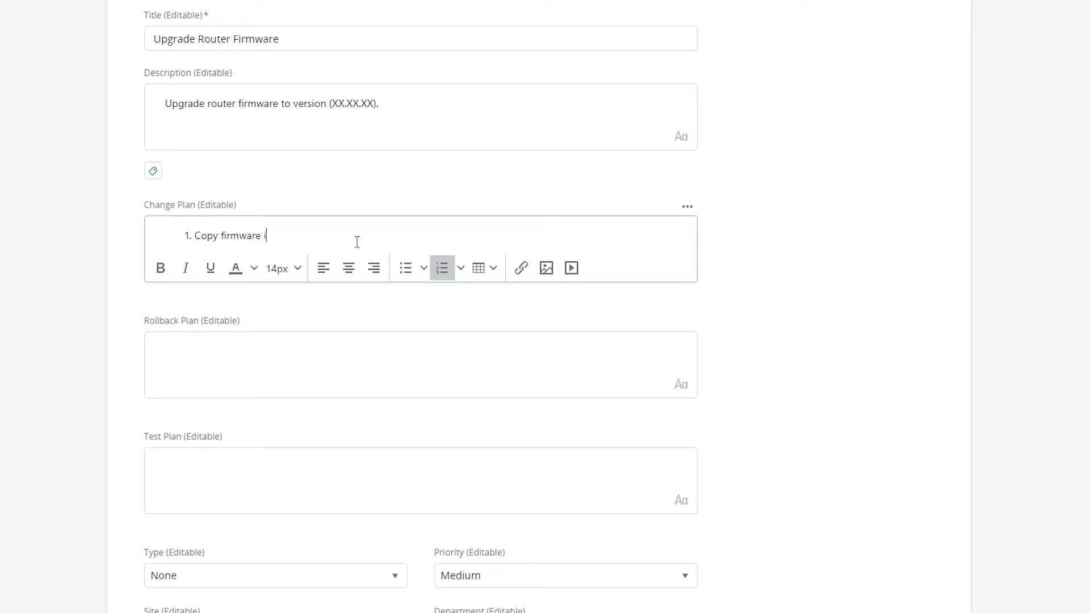
Write change plan steps 2–4: copy image, validate MD5, confirm communication, back up legacy image
text(image to deployment server.)
key(Return)
text(Validate t)
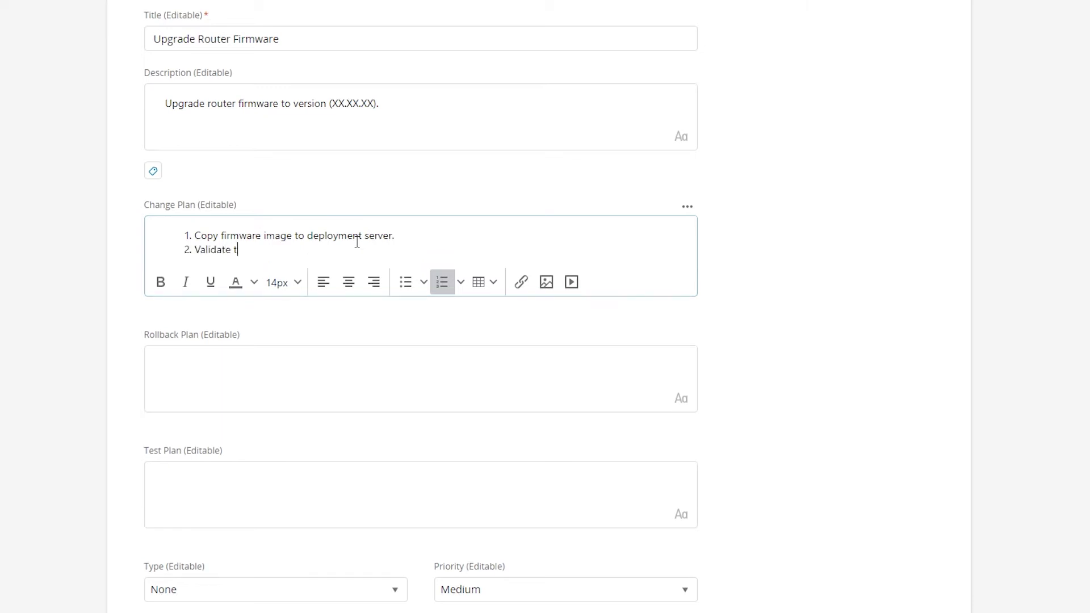
text(he MD5 hash of the image.)
key(Return)
text(Con)
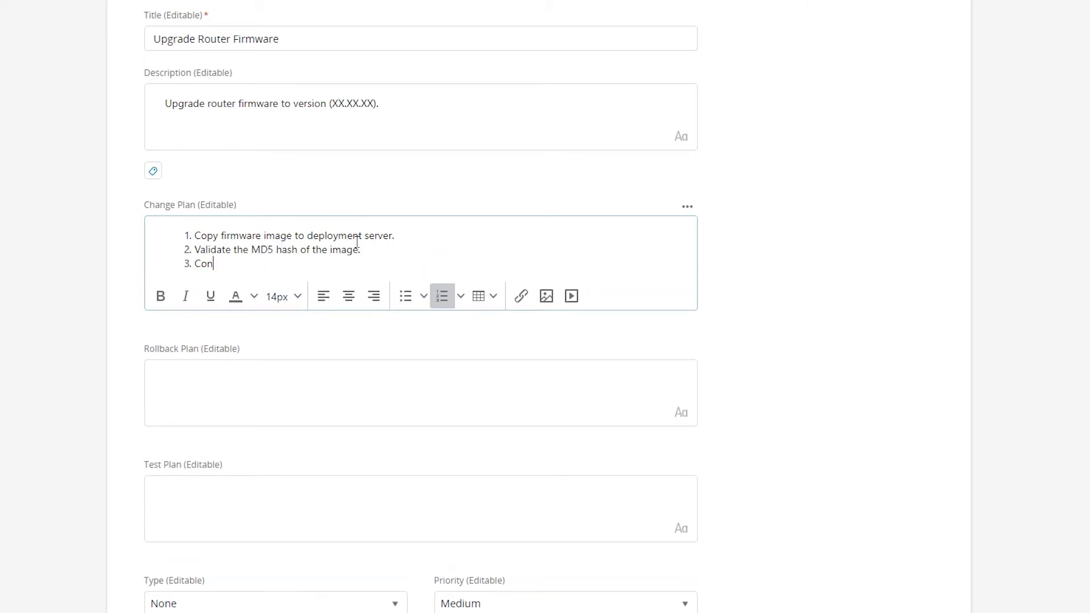
text(firm communication between deployment ser)
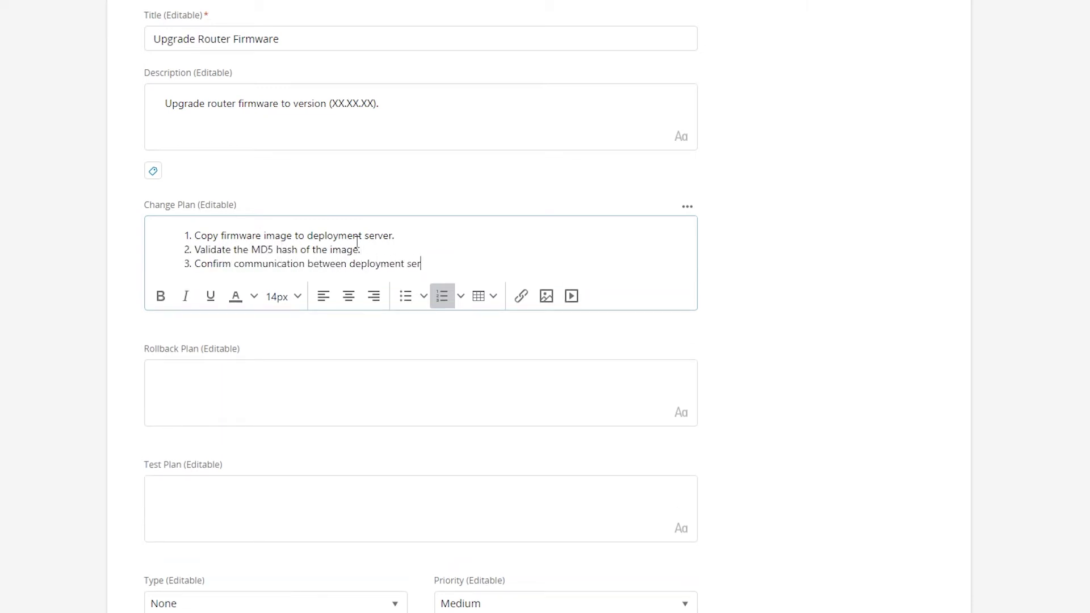
text(ver and router (HTTP, SCP, TFTP, etc.)
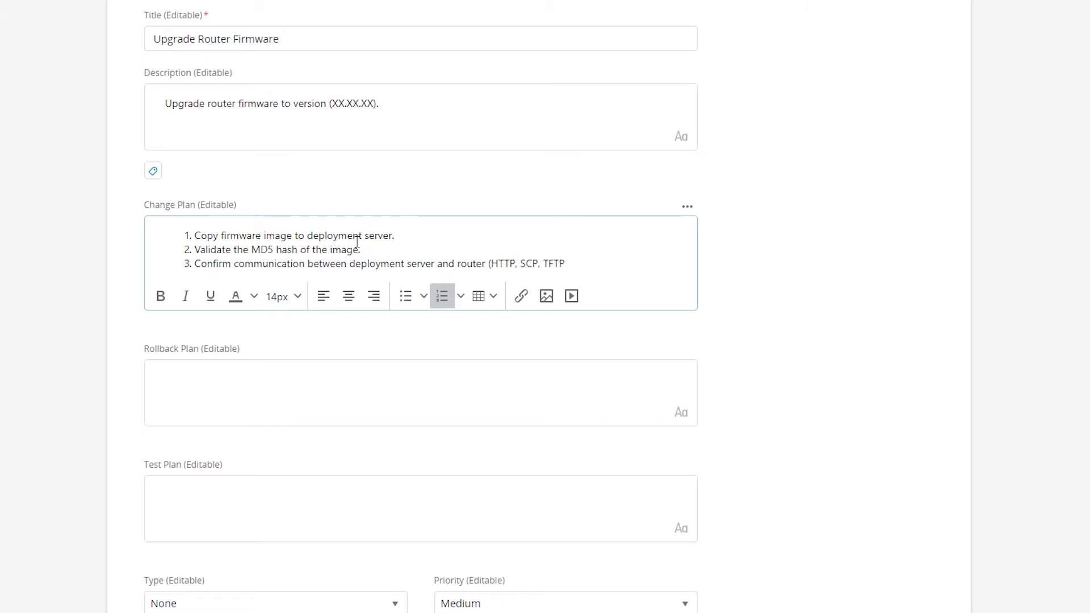
key(Return)
text(Backup exis)
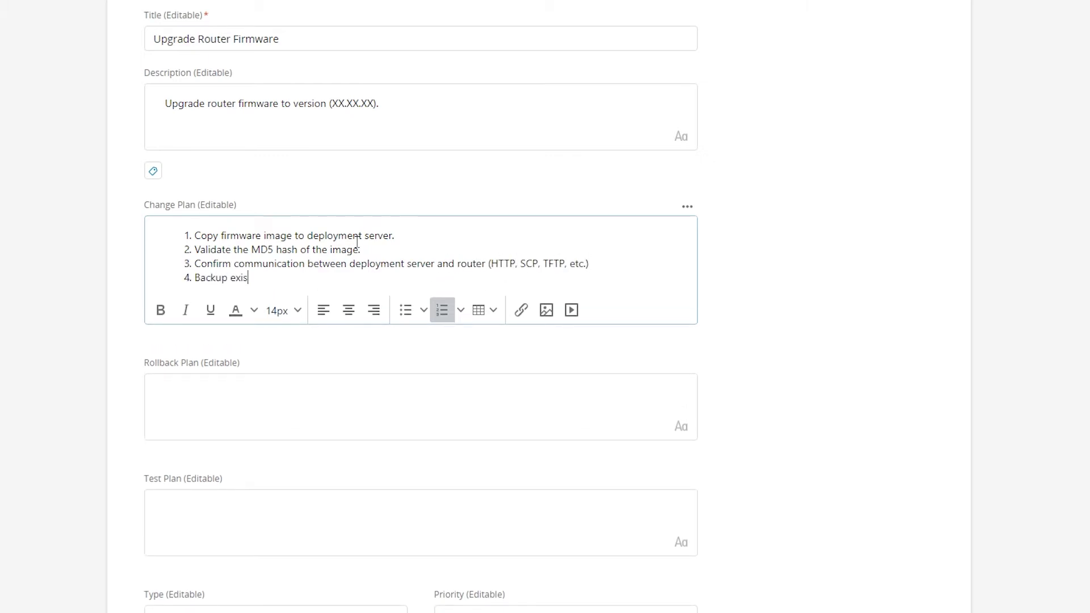
text(ting image from router to deployment ser)
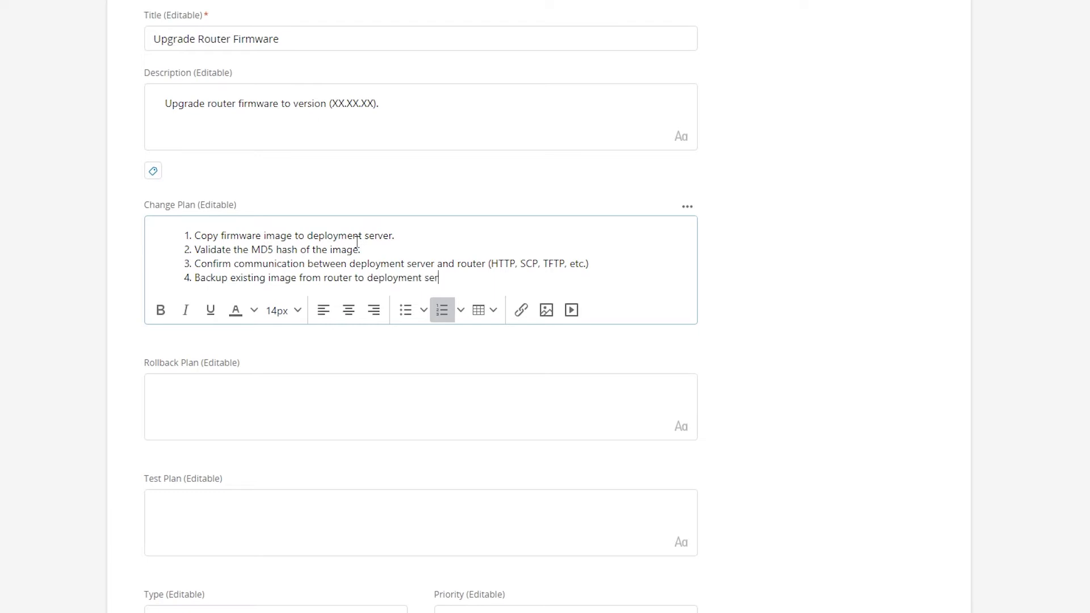
text(ver as legacy image.)
Make 'legacy image' bold in change plan step four
key(Left)
key(ctrl+shift+Left)
key(ctrl+shift+Left)
click(160, 309)
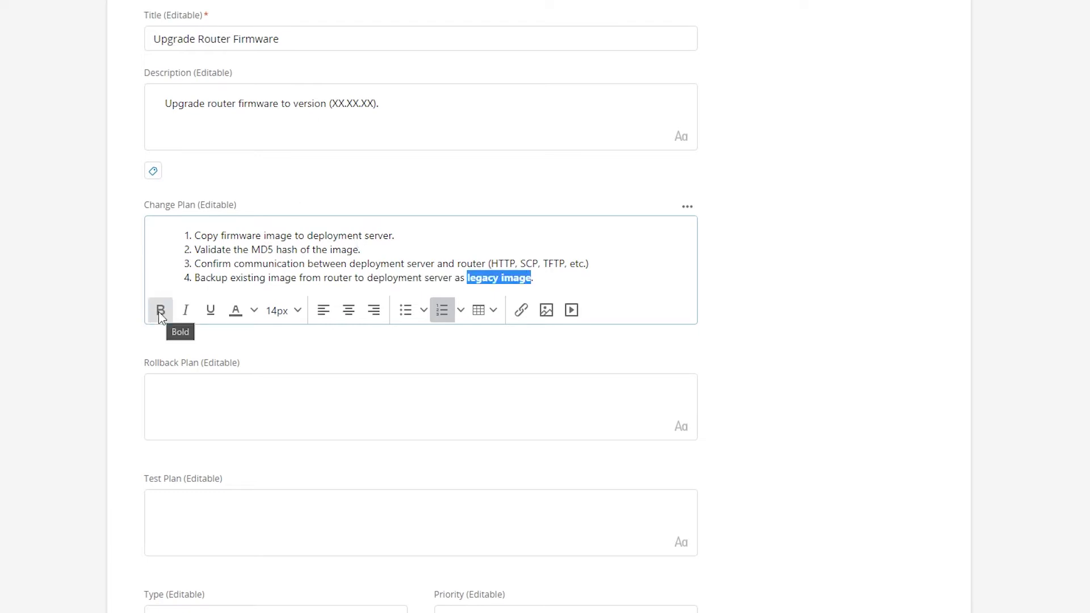
click(565, 280)
Add steps 5–6 (capture running configuration, copy new image), with 'new image' bolded
key(Return)
text(Capture running)
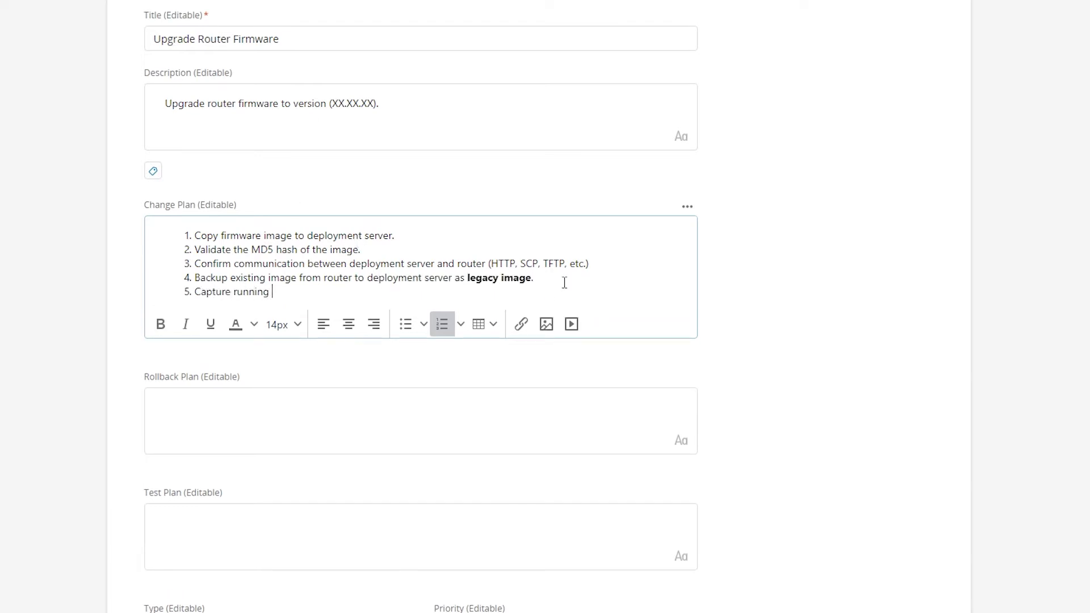
text( configuration on router.)
key(Return)
text(C)
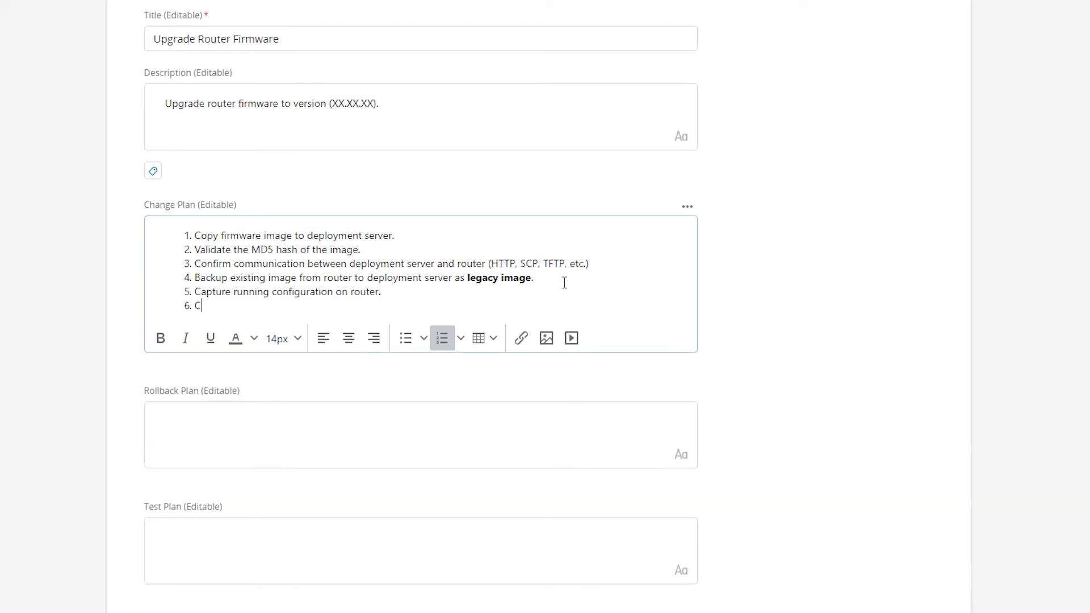
text(opy new image from deployment server to router.)
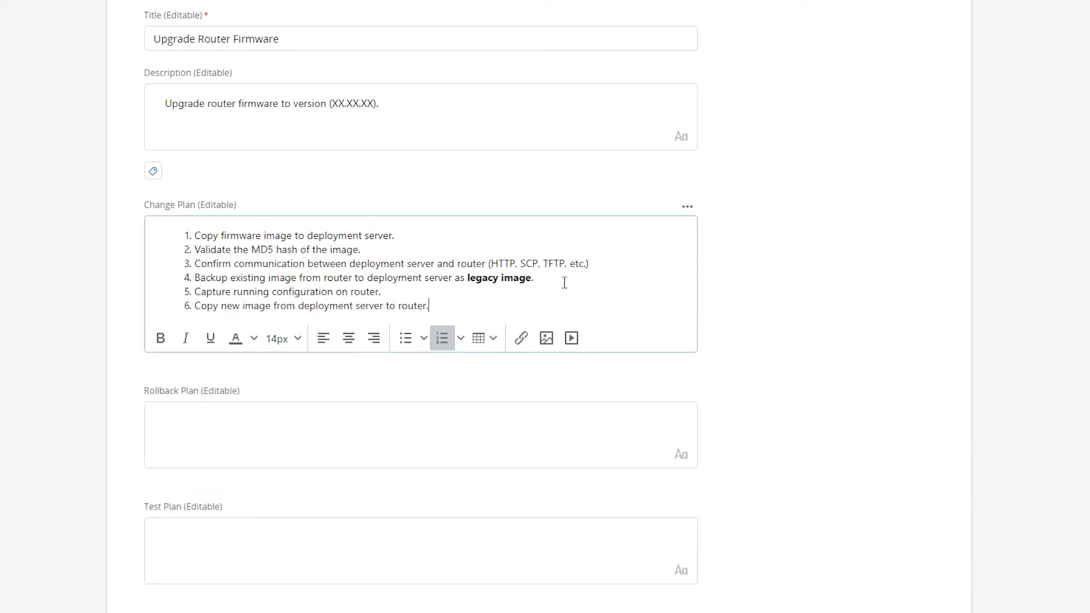
drag(270, 306, 221, 305)
click(161, 337)
click(460, 305)
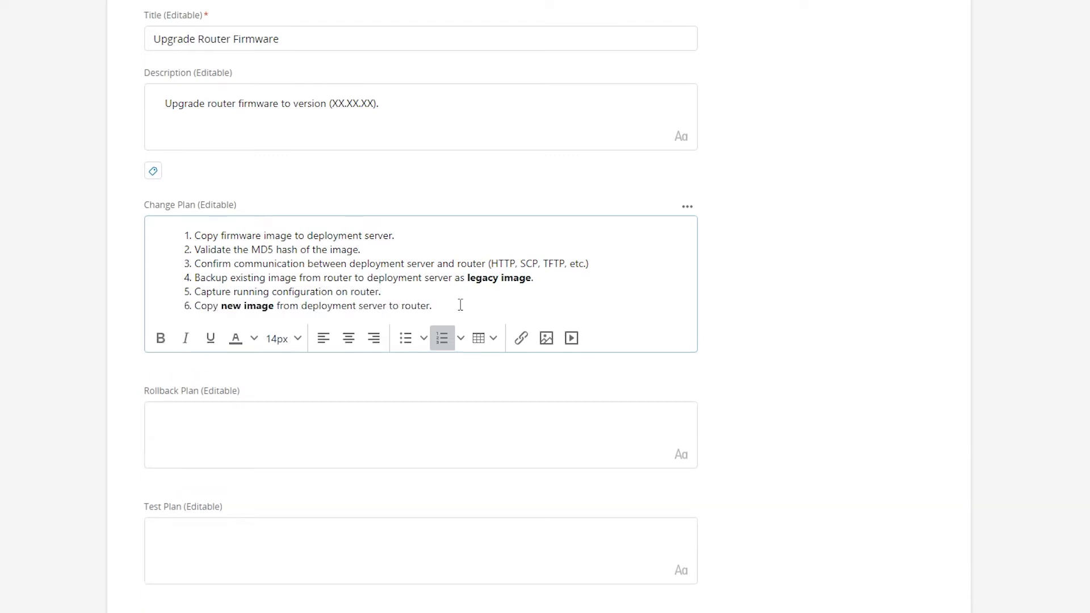
Add final steps 7–9: update configuration, save configuration, reload router
key(Return)
text(Update configuration to include )
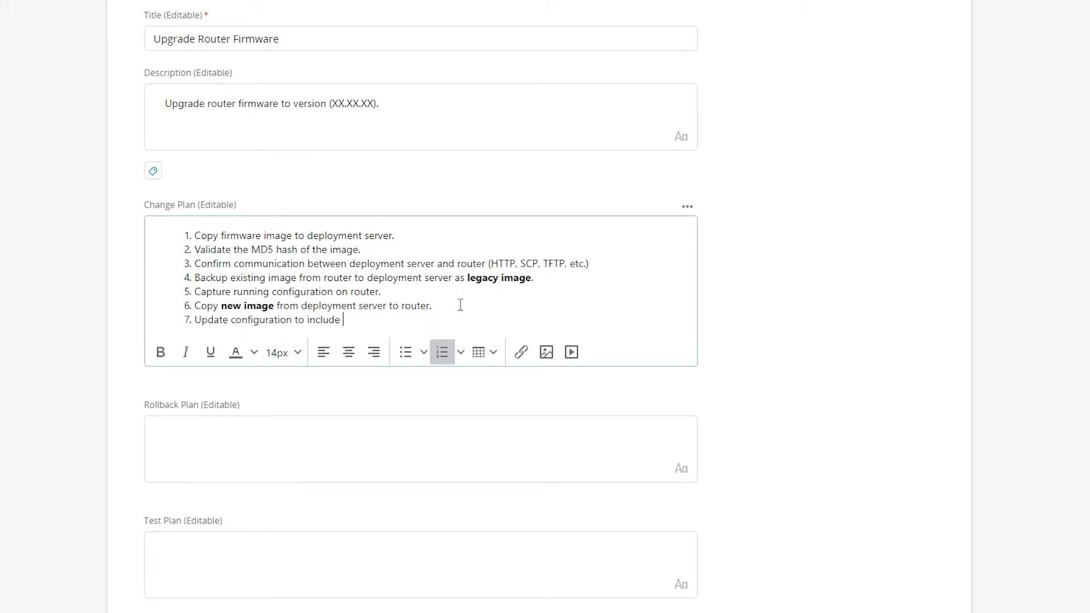
text(new firmware image.)
key(Return)
text(Save )
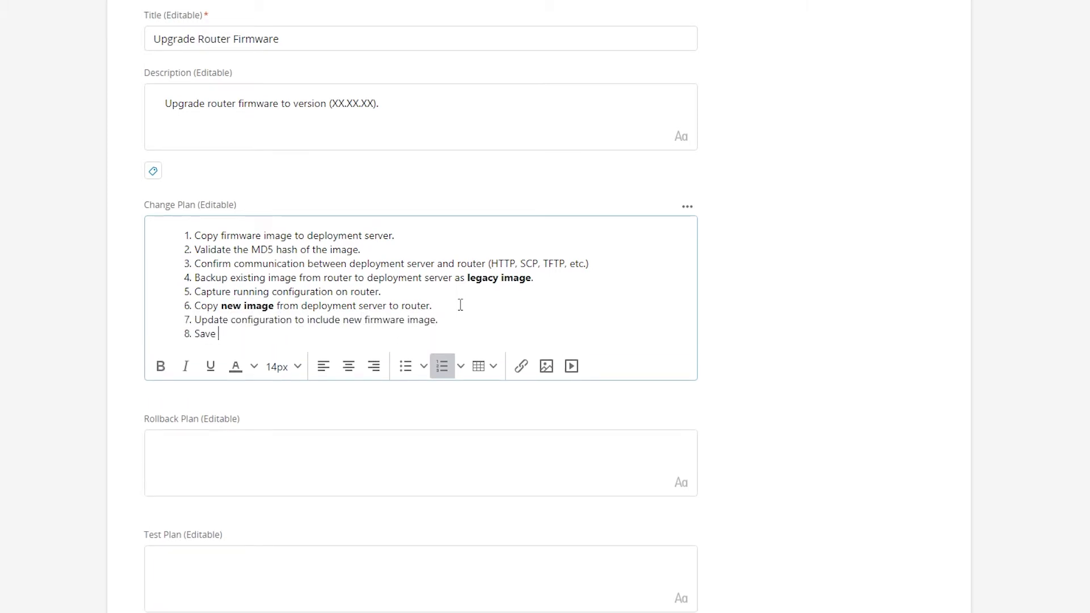
text(configuration.)
key(Return)
text(Reload router.)
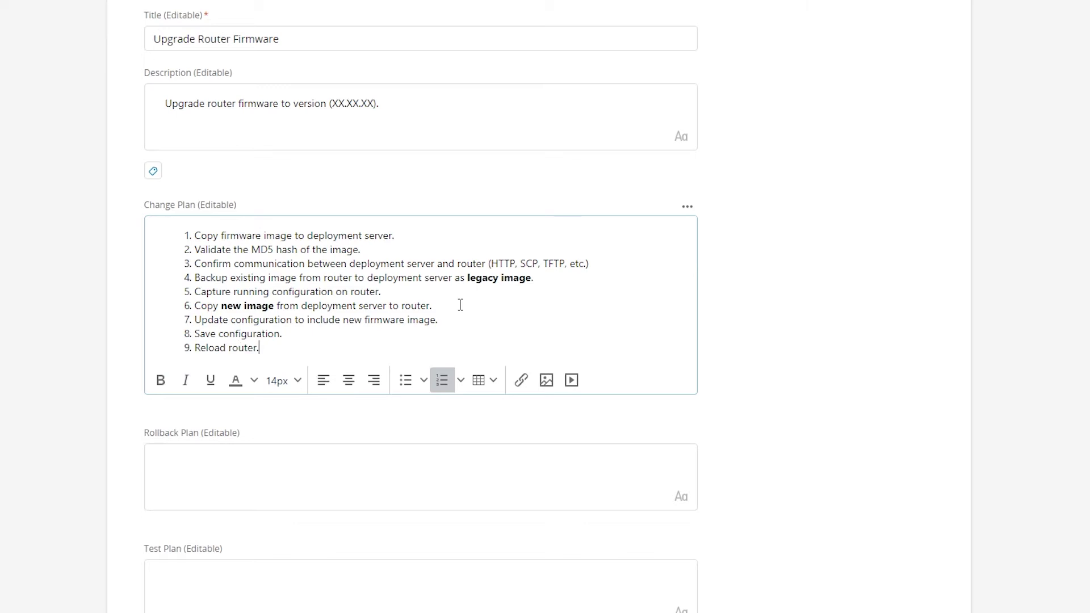
key(Tab)
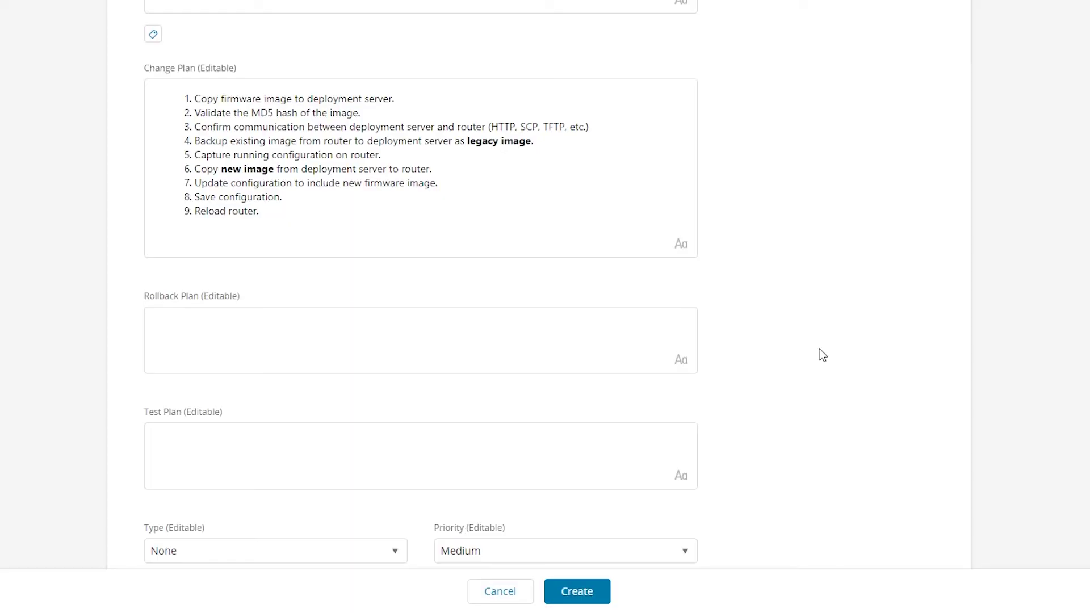
Write the rollback condition and step 'Copy legacy image…', with 'legacy image' bolded
click(352, 316)
text(If)
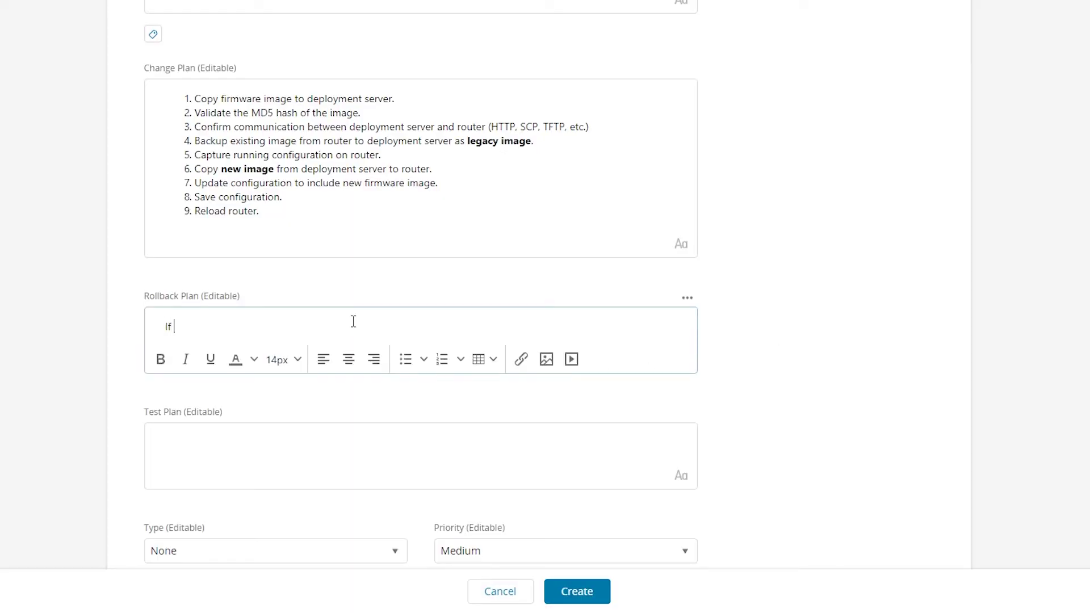
text(new image is active on router and iss)
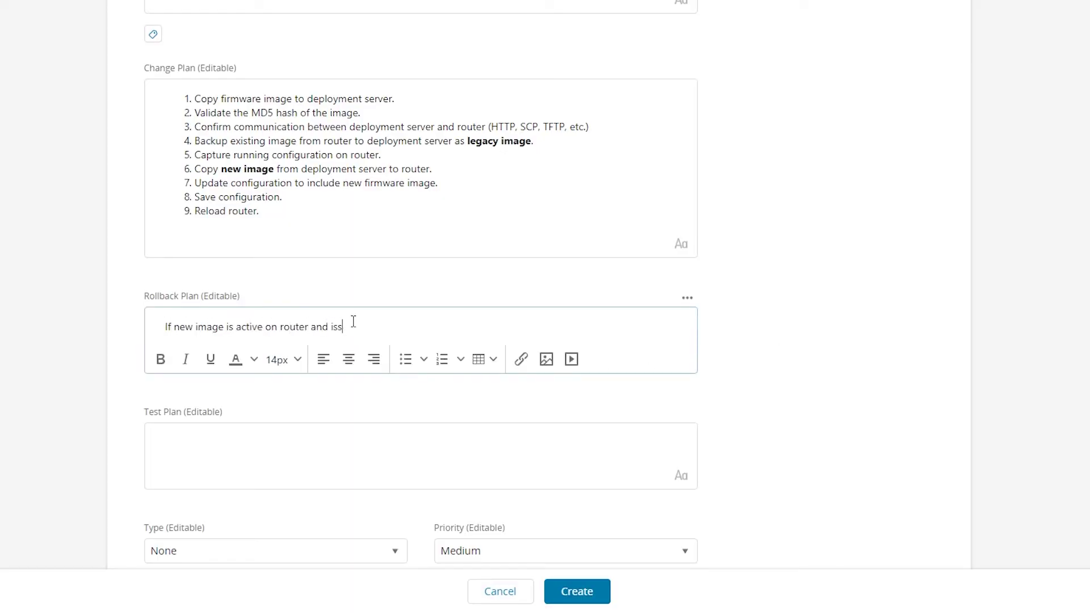
text(ues persist,)
key(Return)
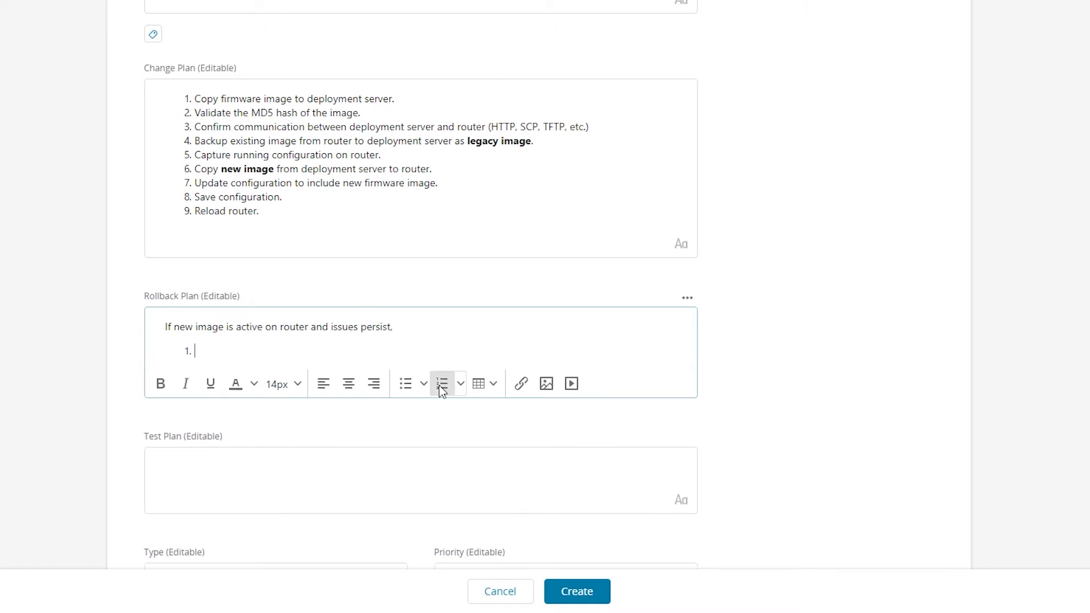
text(Copy legacy image from deployment server t)
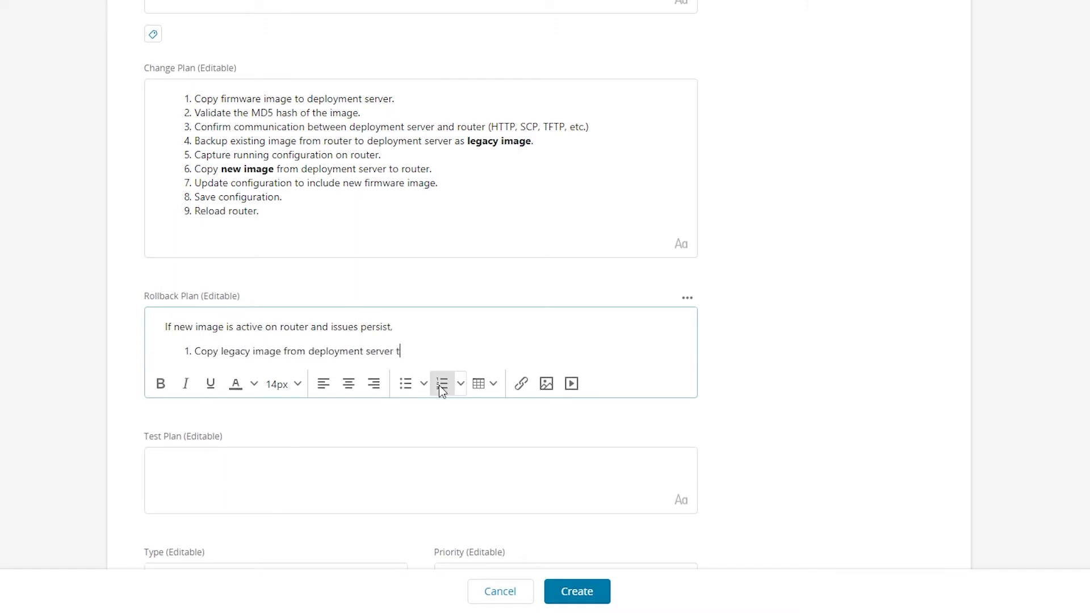
text(o router.)
drag(285, 351, 221, 351)
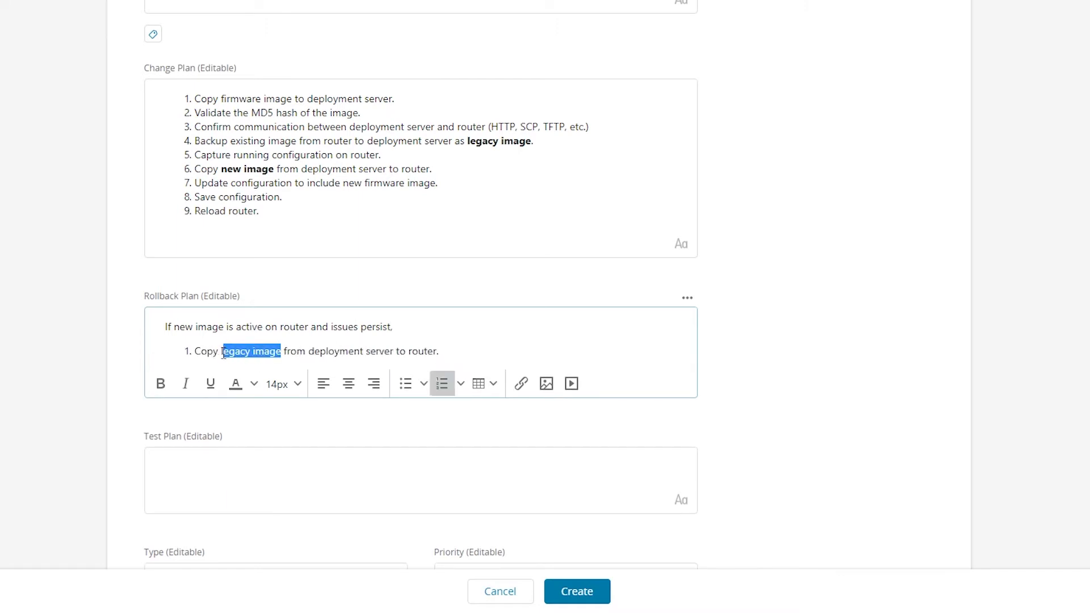
click(161, 383)
click(456, 351)
Add rollback step 'Restore configuration from backup' and a test plan validating firmware deployment
key(Return)
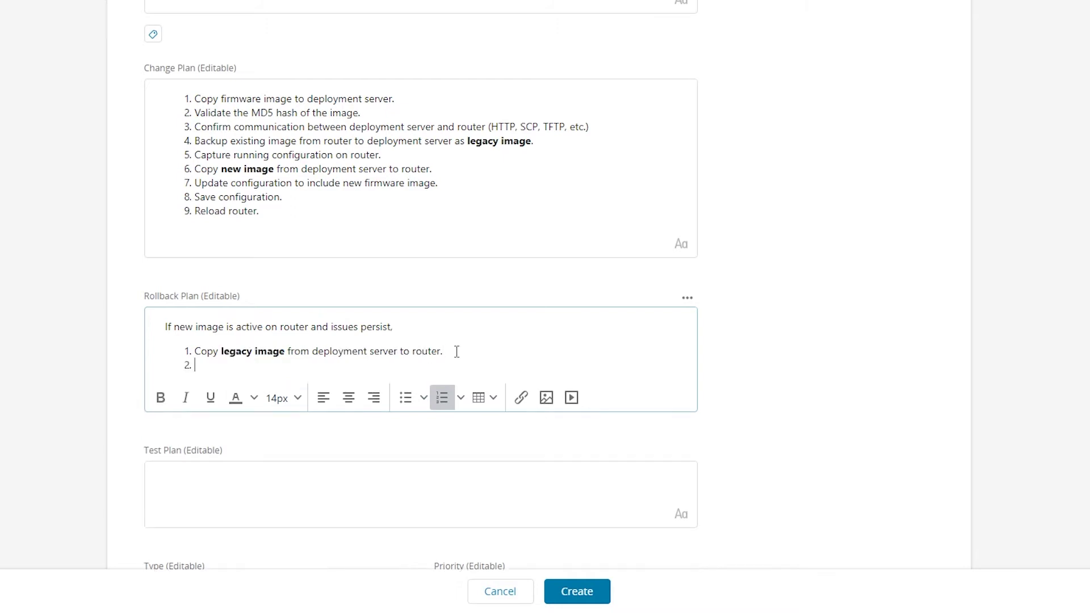
text(Restore configuration from backupo)
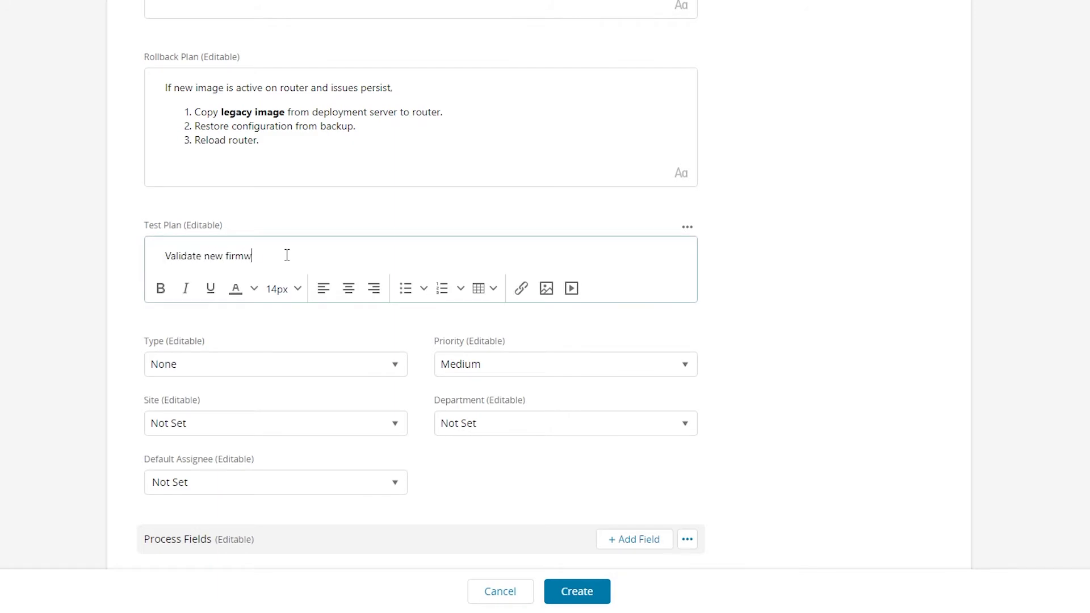
text(deplo)
click(797, 194)
scroll(797, 193, down, 4)
Set the change type to Standard, leaving Site unset
click(397, 125)
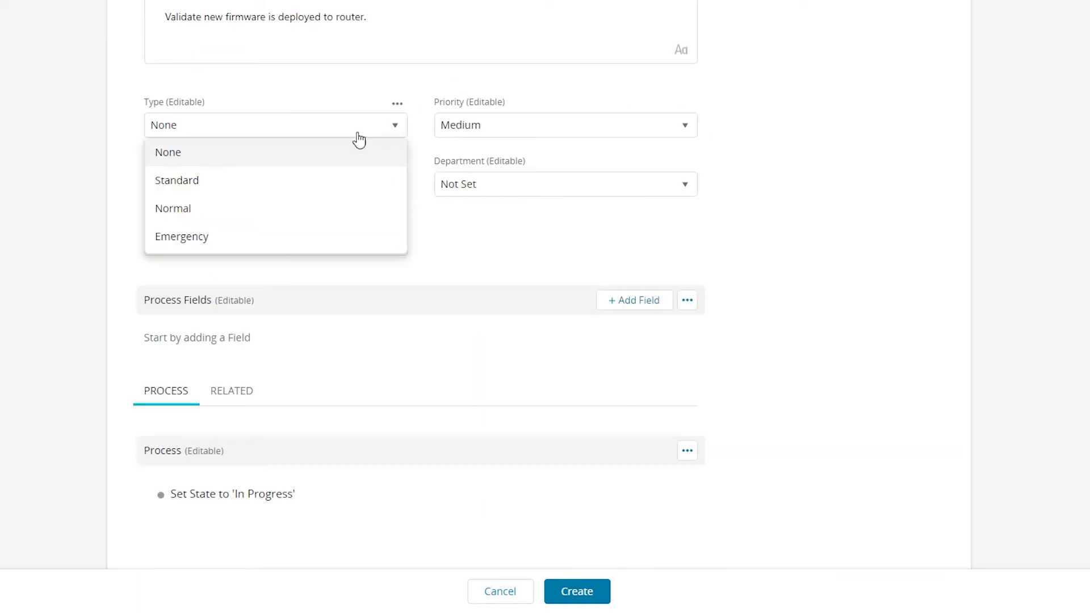
click(267, 180)
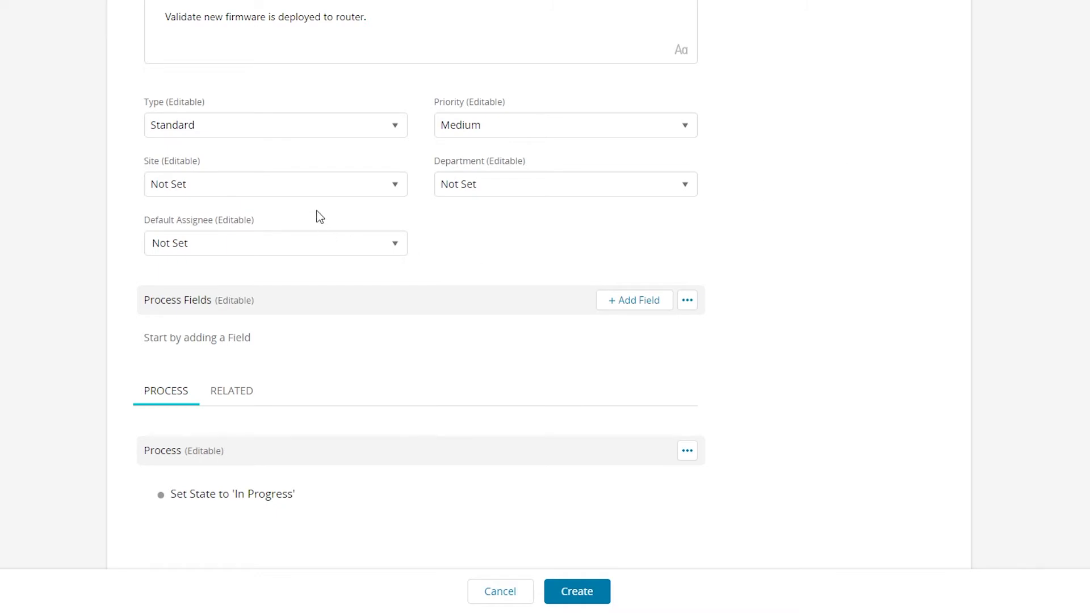
click(395, 186)
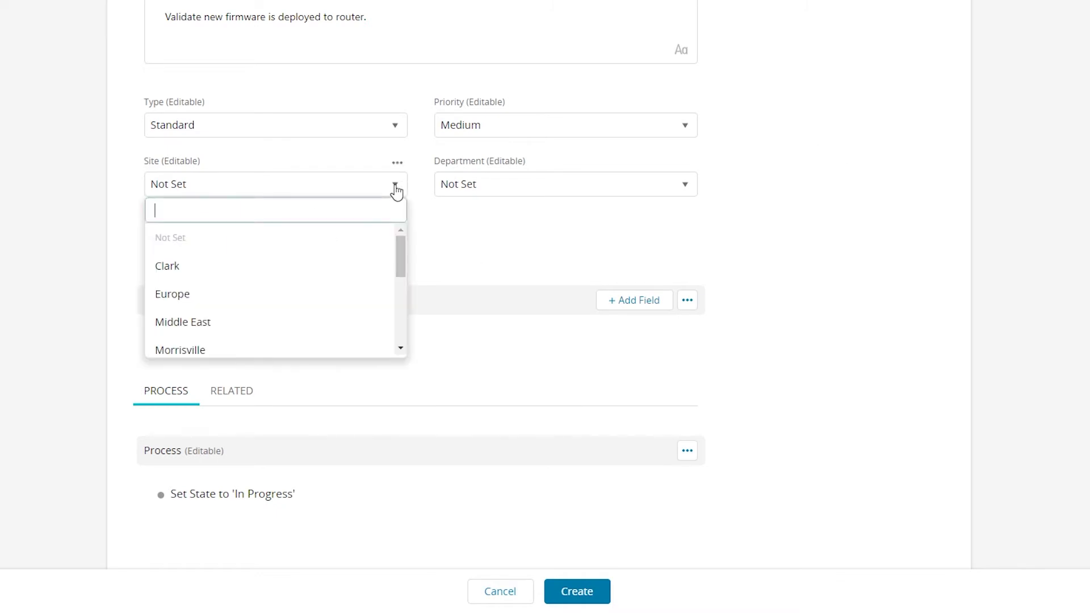
drag(400, 250, 412, 336)
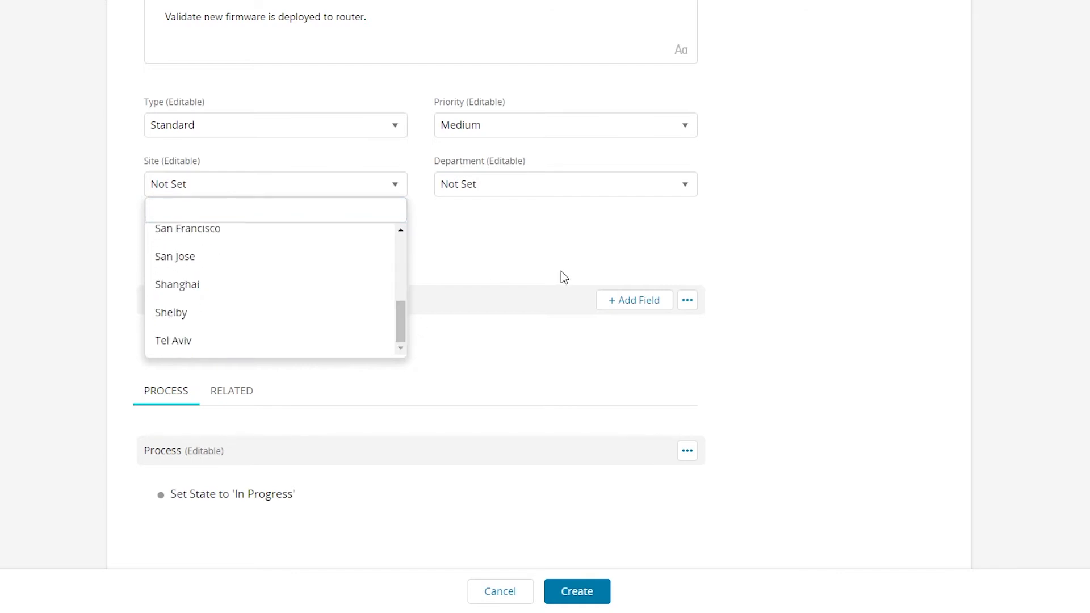
click(799, 234)
Set the department to IT and the default assignee to Networking
click(681, 196)
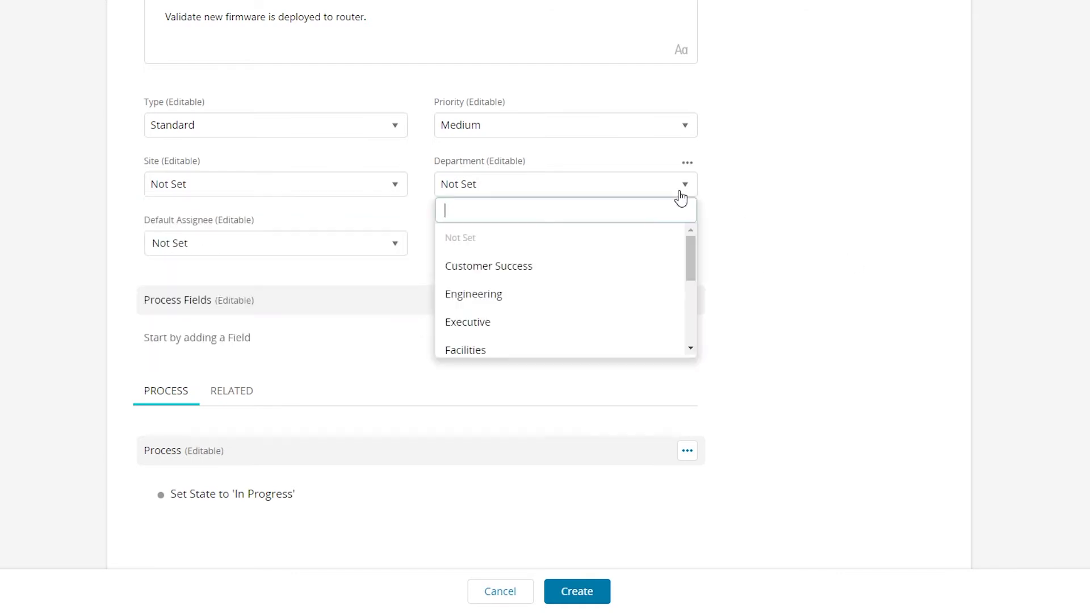
text(IT)
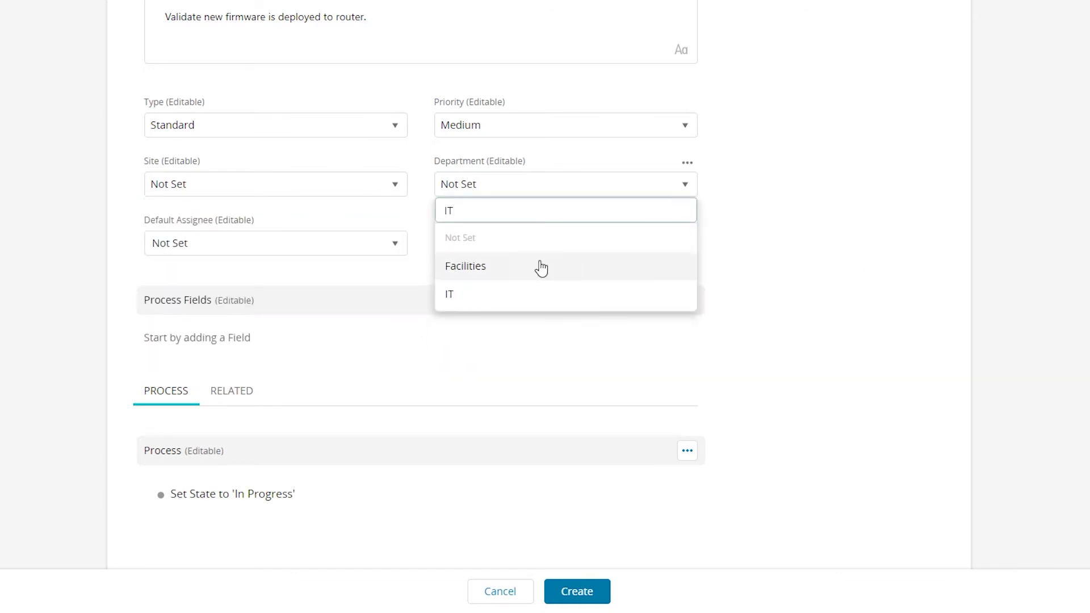
click(489, 295)
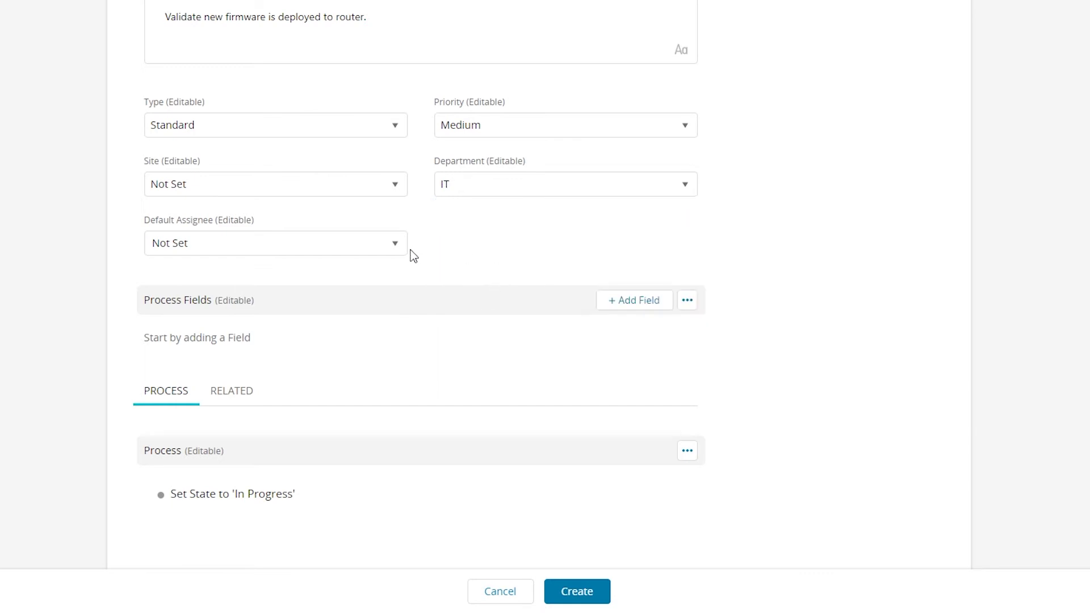
click(395, 252)
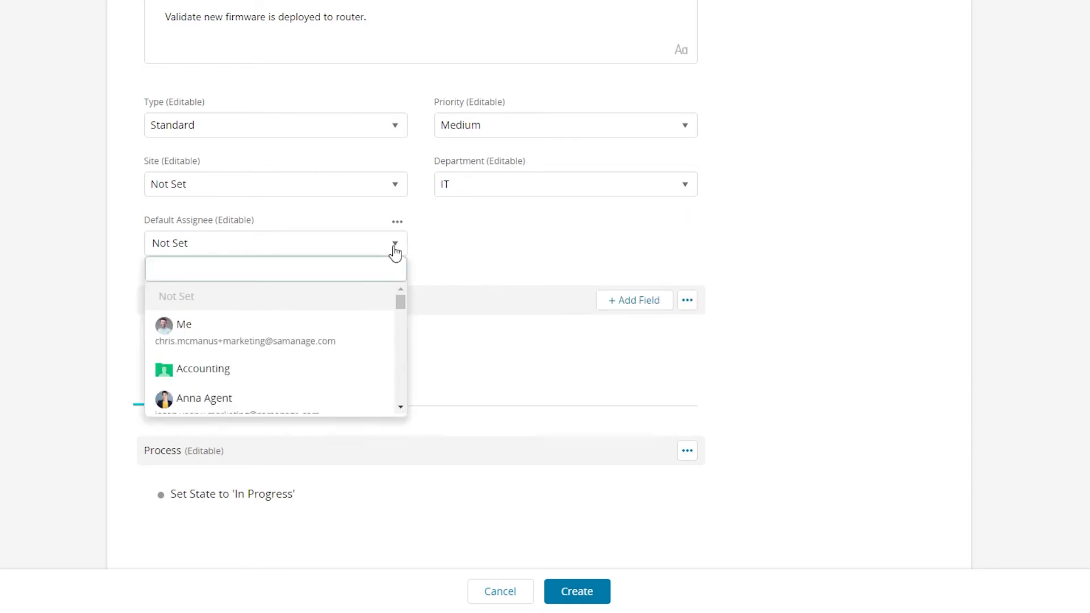
text(Network)
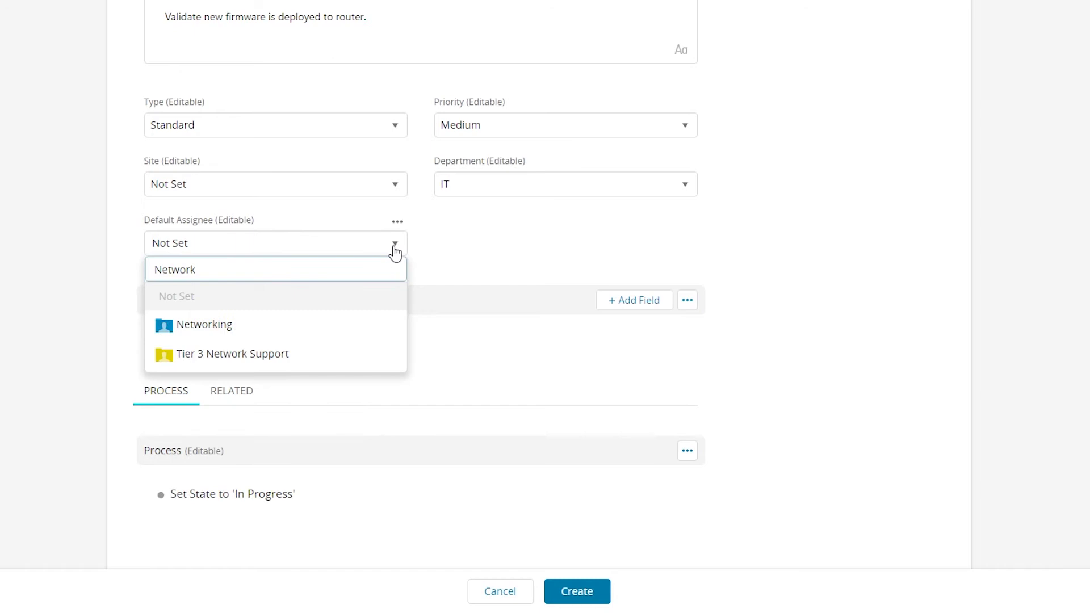
click(203, 327)
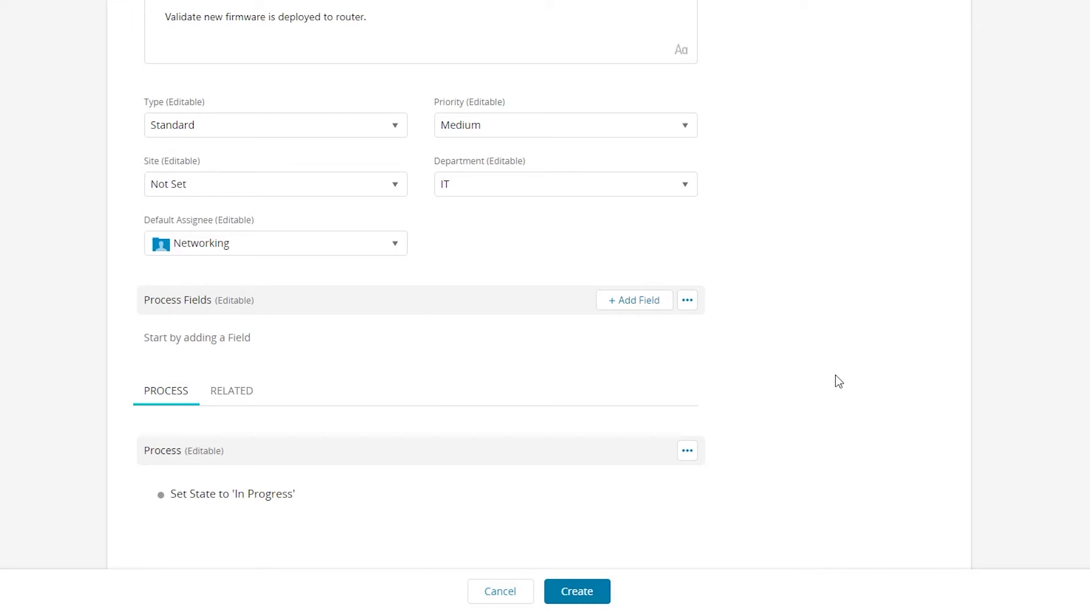
click(653, 307)
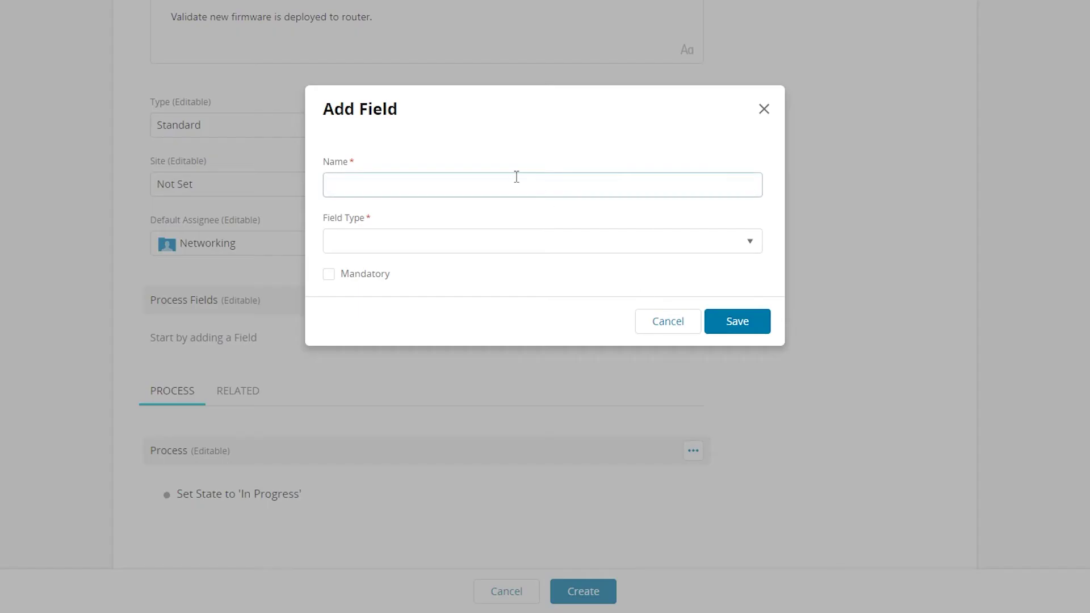
Add a mandatory Text process field named 'Legacy Firmware Version'
text(Legacy Firmware Version)
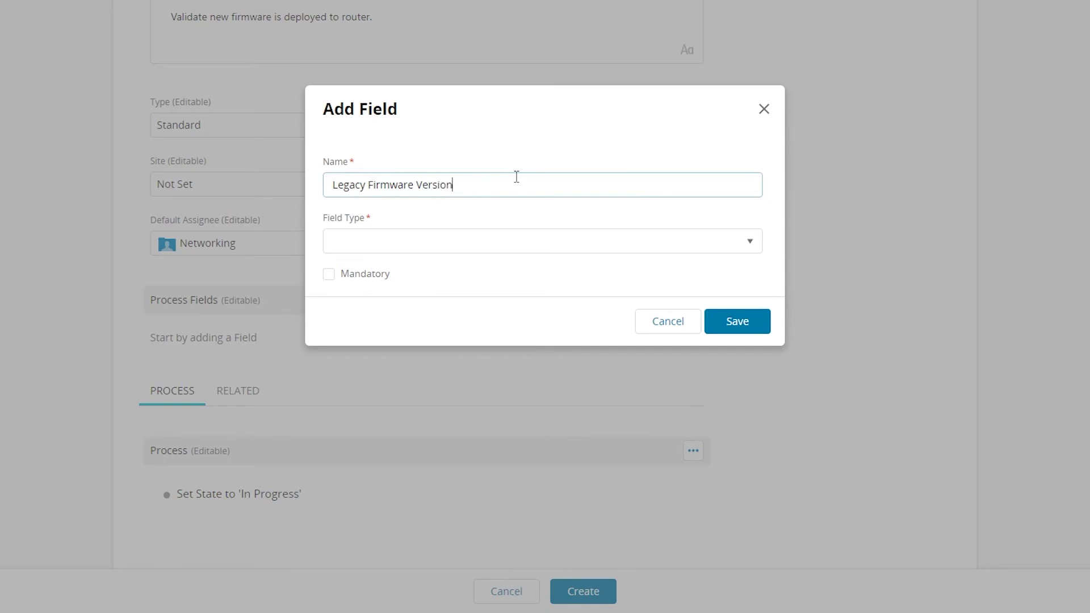
click(537, 246)
click(505, 295)
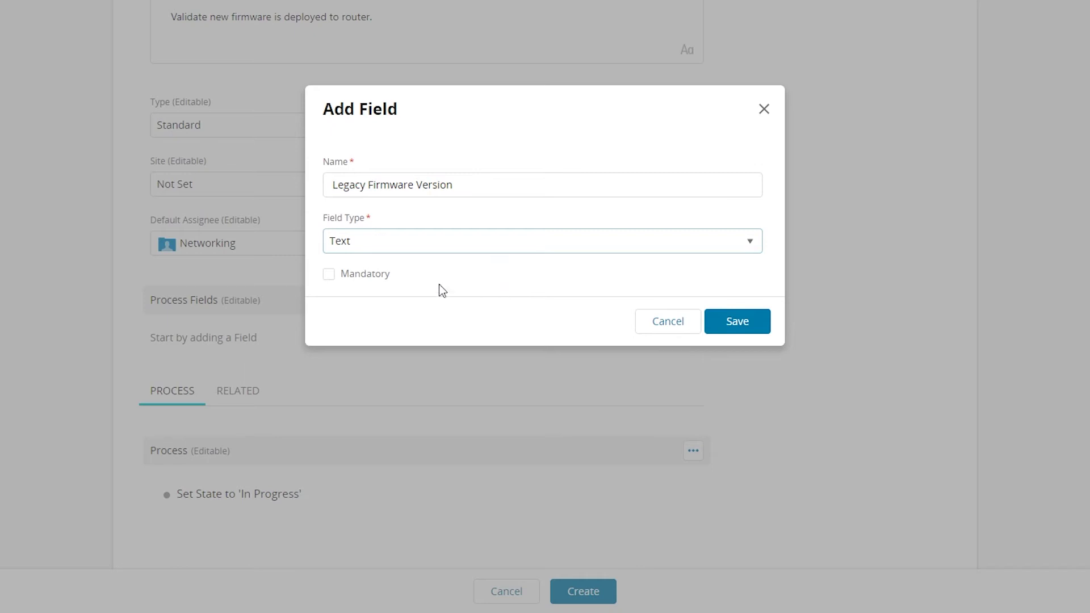
click(329, 275)
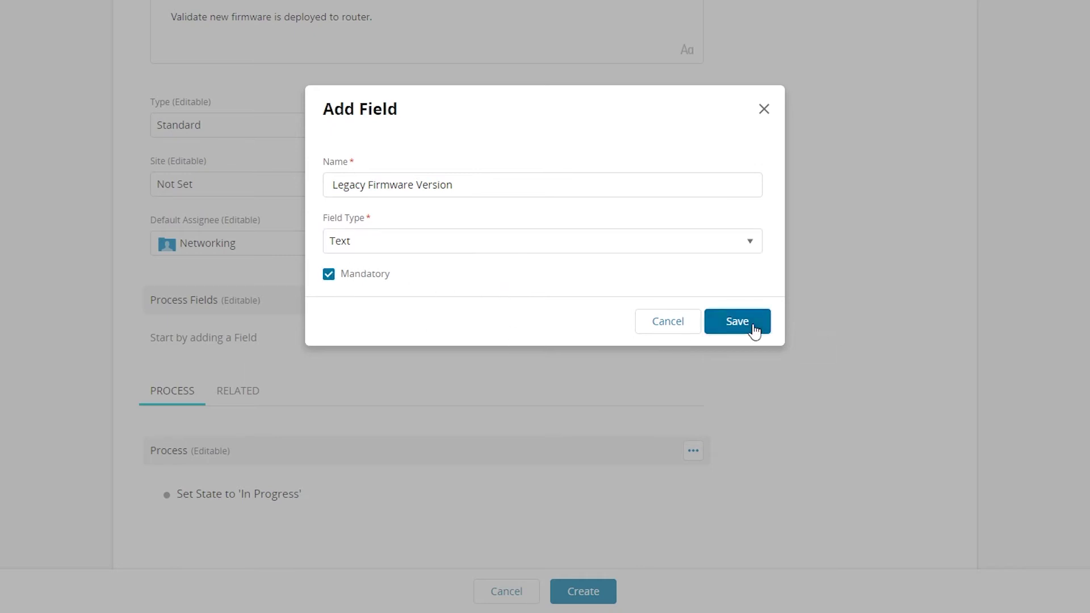
click(737, 322)
Add a second mandatory Text process field named 'New Firmware Version'
click(636, 307)
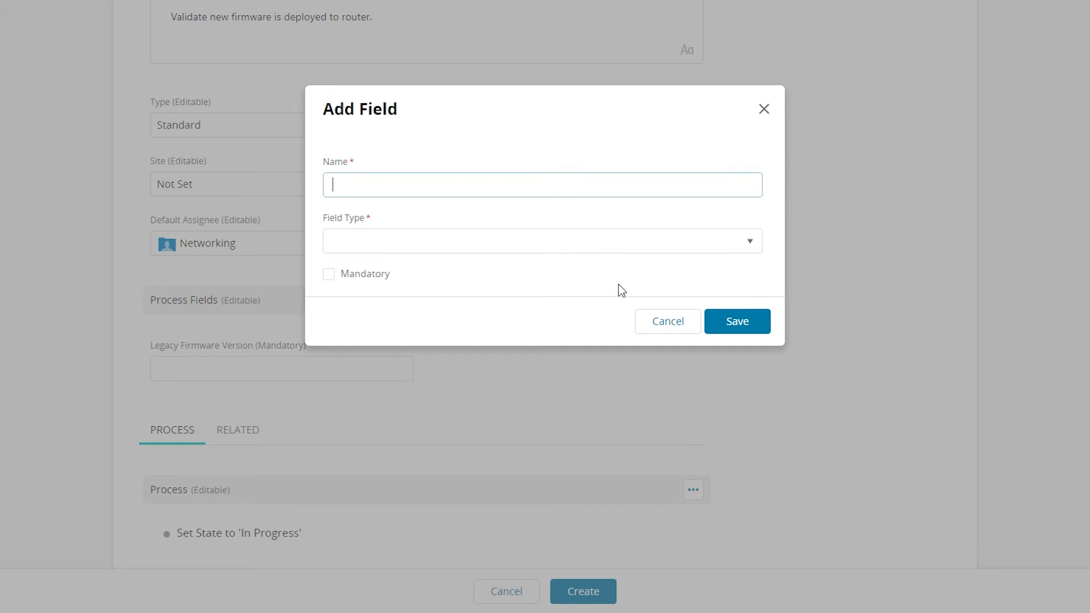
text(New Firmware Version)
click(623, 249)
click(472, 294)
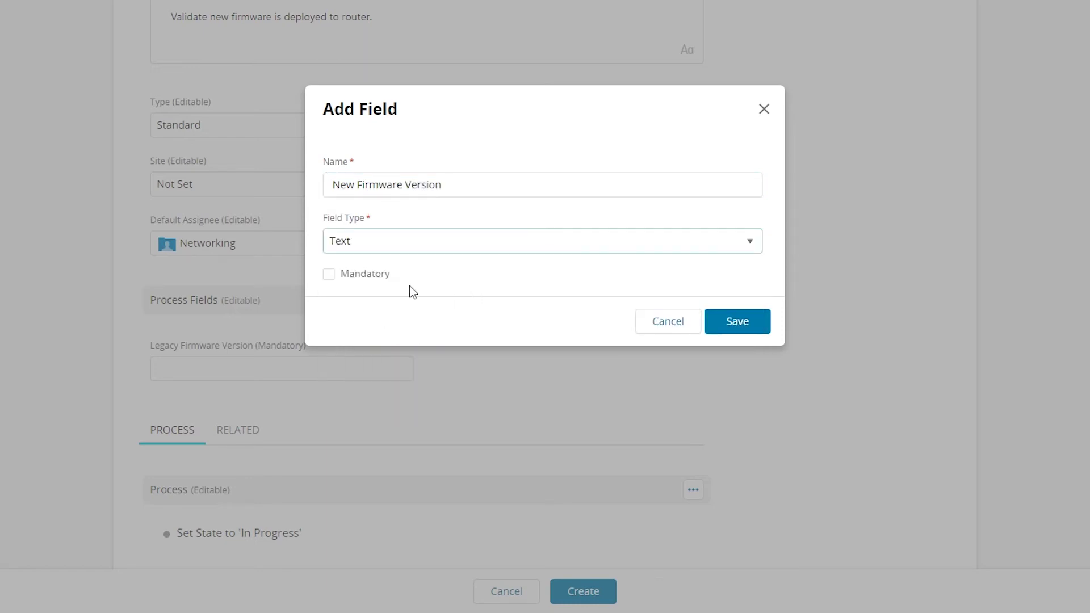
click(327, 274)
click(733, 325)
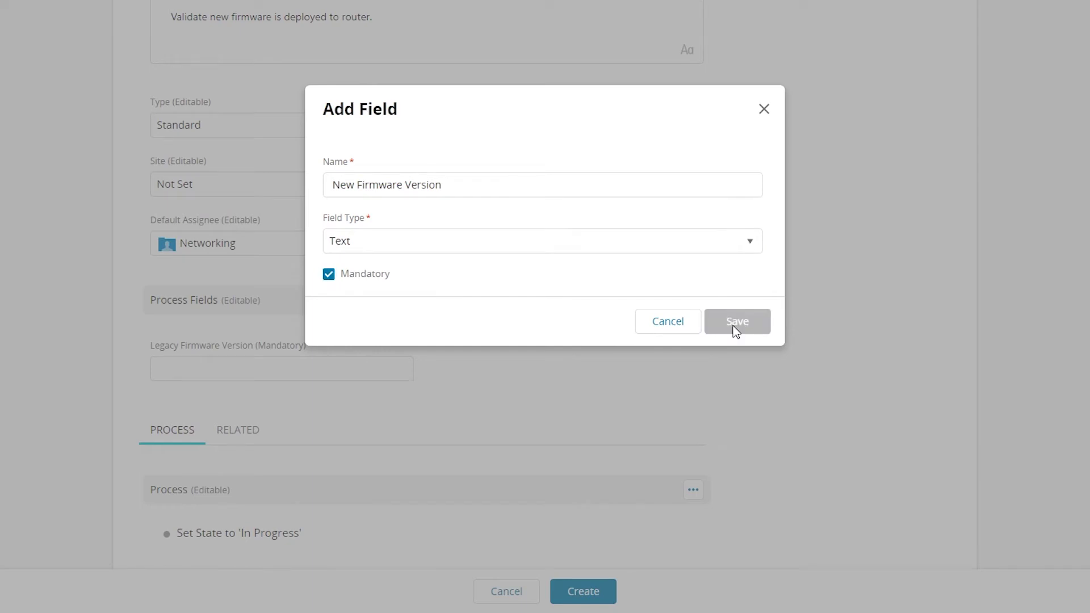
scroll(763, 321, down, 2)
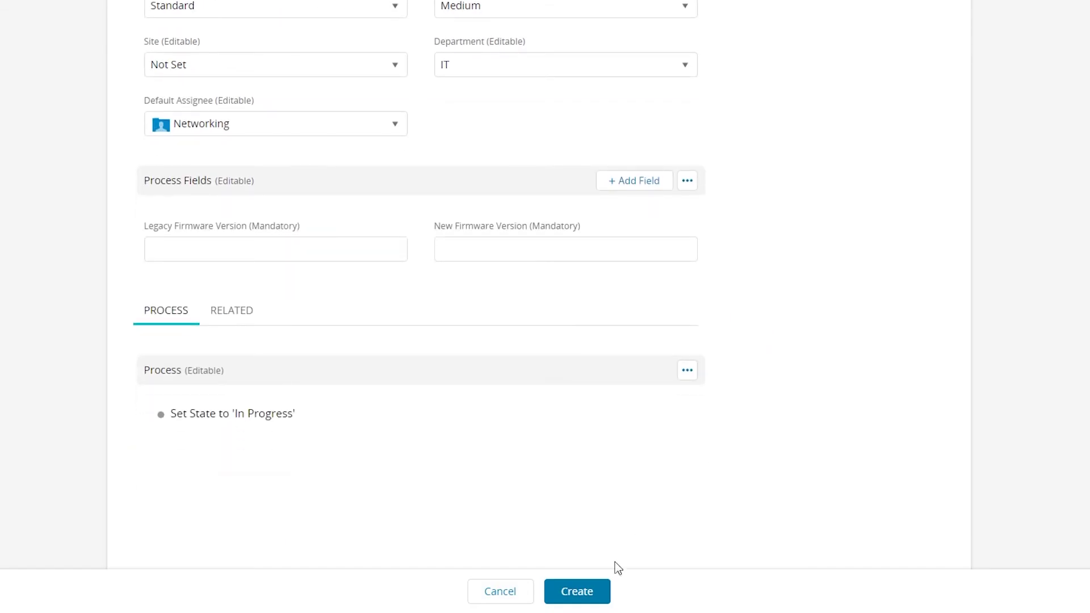
Create the template, then open the 'Replace hard drive in server' catalog item
click(590, 594)
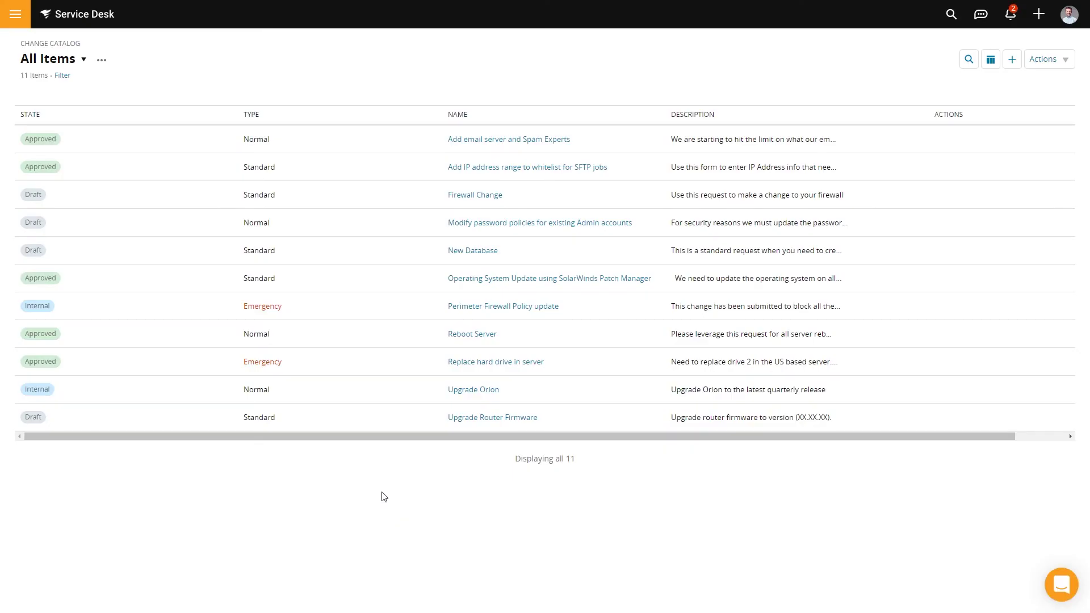
click(527, 366)
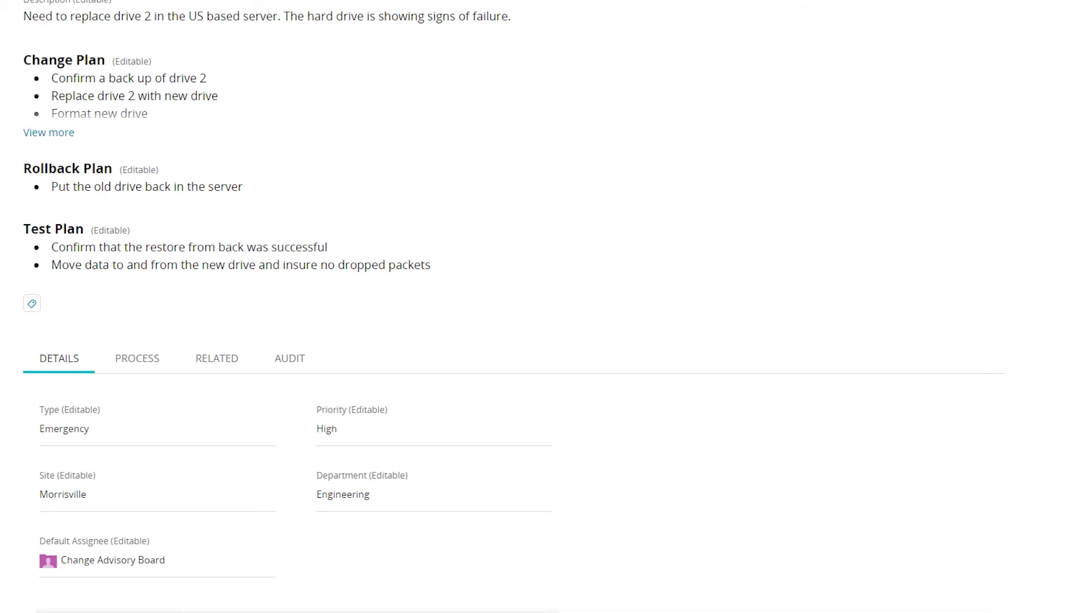
View the Process tab of 'Replace hard drive in server' and its emergency approval steps
scroll(545, 306, down, 1)
click(132, 314)
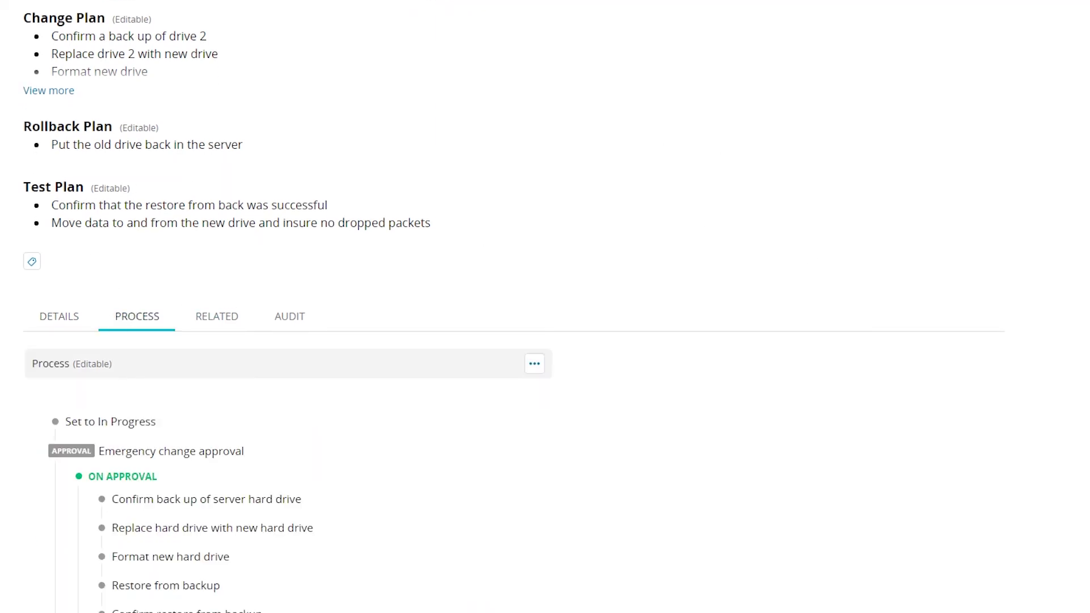
scroll(545, 307, down, 2)
scroll(545, 306, down, 3)
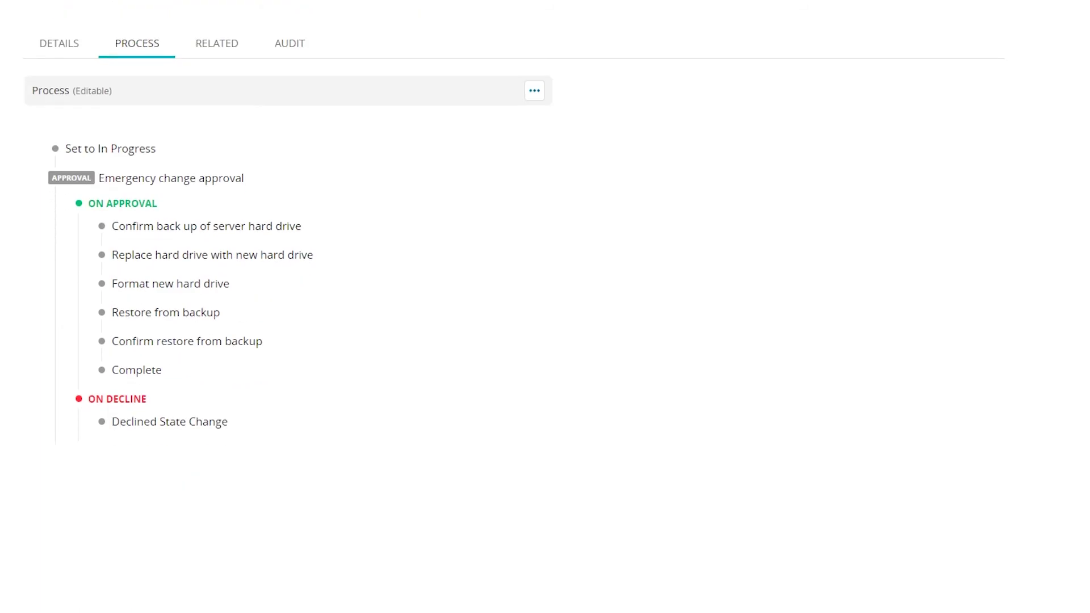